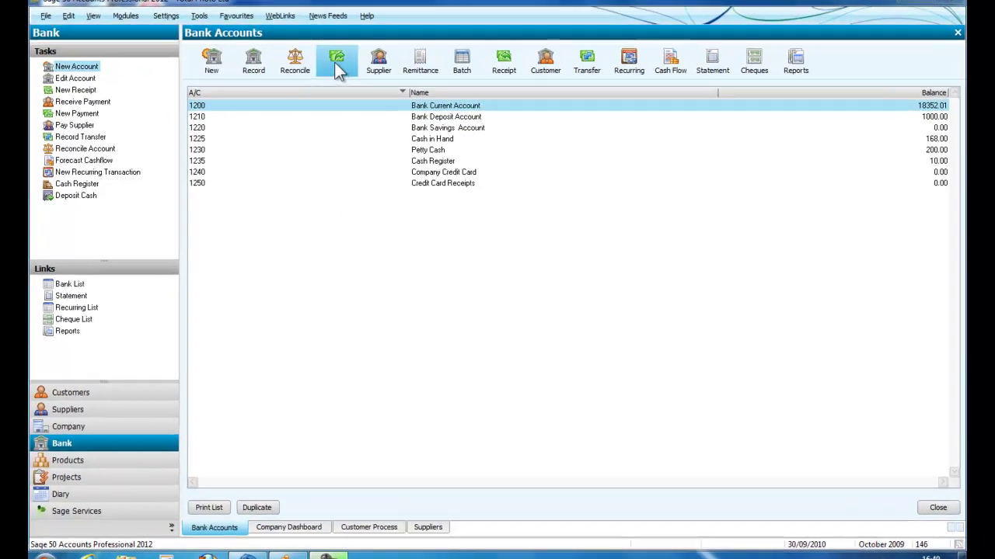
- Start a bank payment from the Bank Current Account and enter the reference DJH1
click(342, 67)
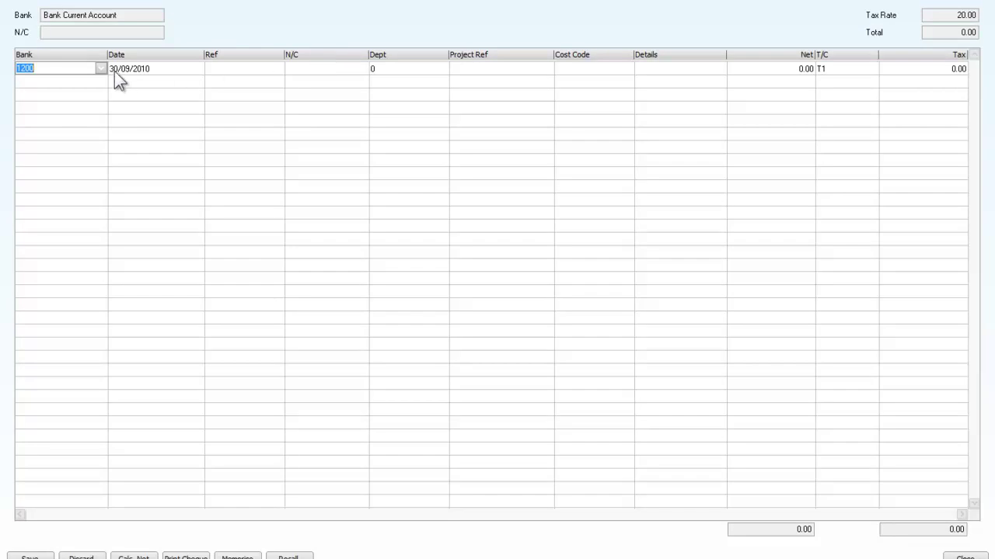
click(100, 69)
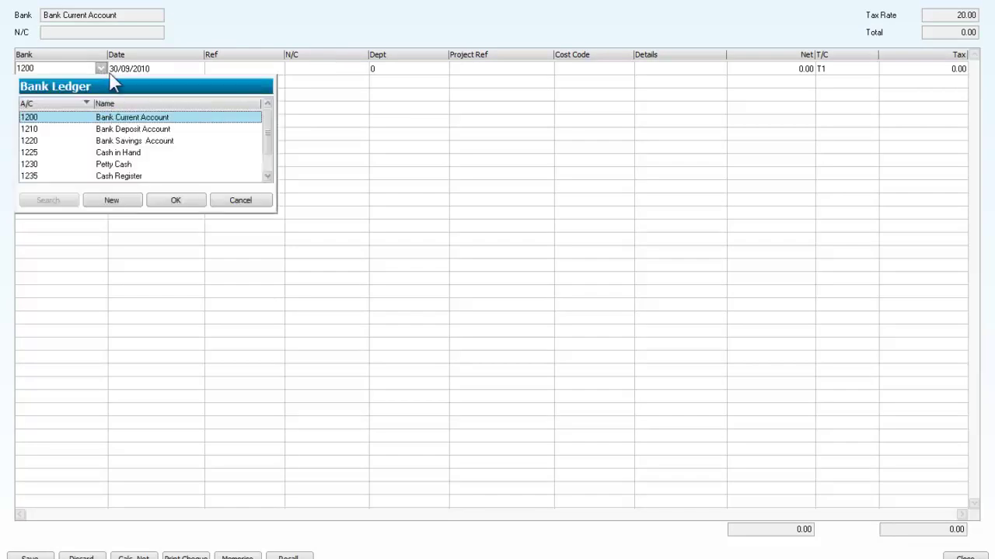
click(173, 199)
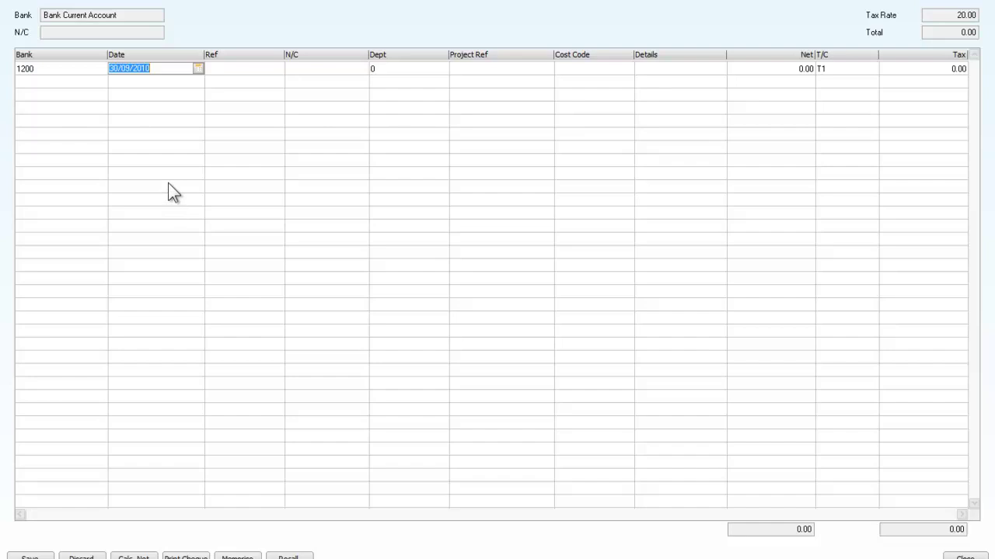
click(226, 71)
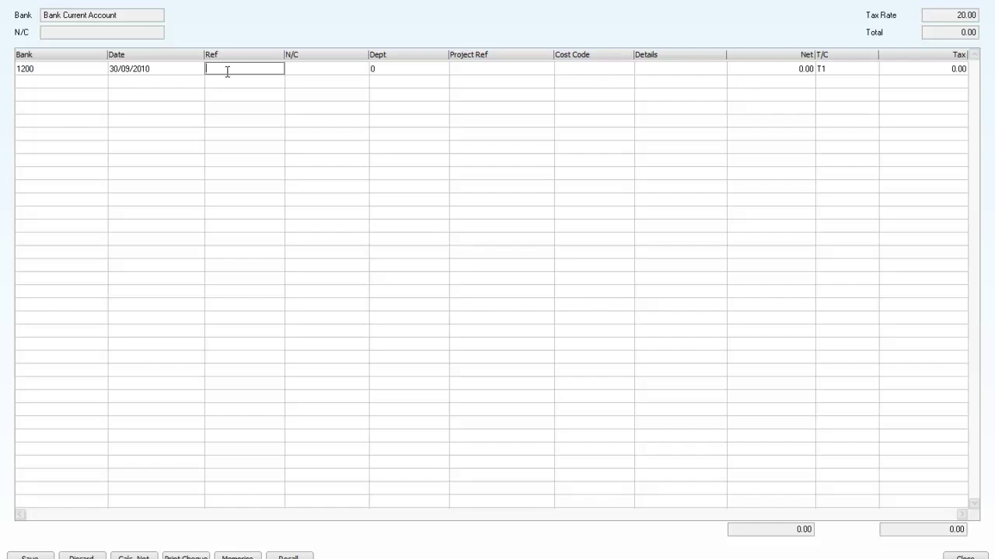
text(DJH1)
key(Tab)
- Assign nominal code 7551 Internet Charges to the DJH1 payment line
click(362, 69)
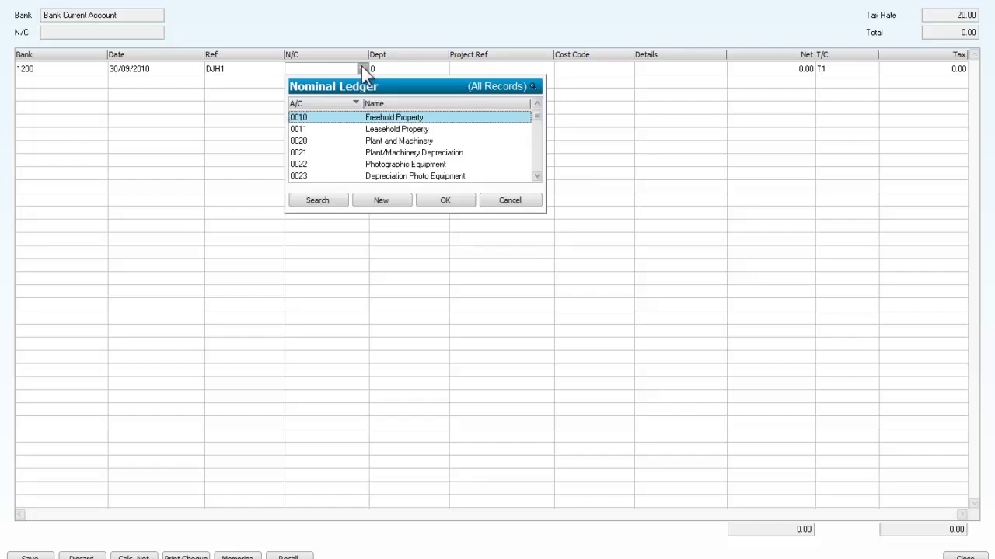
key(7)
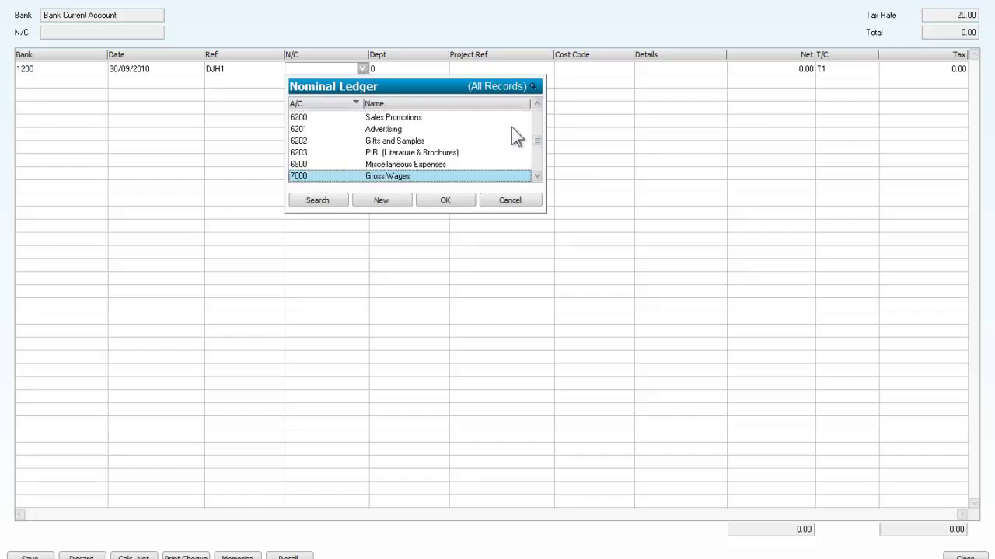
key(Down)
key(Down)
key(Down)
key(Down)
key(Down)
key(Down)
key(Down)
key(Down)
key(Down)
key(Down)
key(Down)
key(Down)
key(Down)
key(Down)
key(Down)
key(Down)
key(Down)
key(Down)
key(Down)
key(Down)
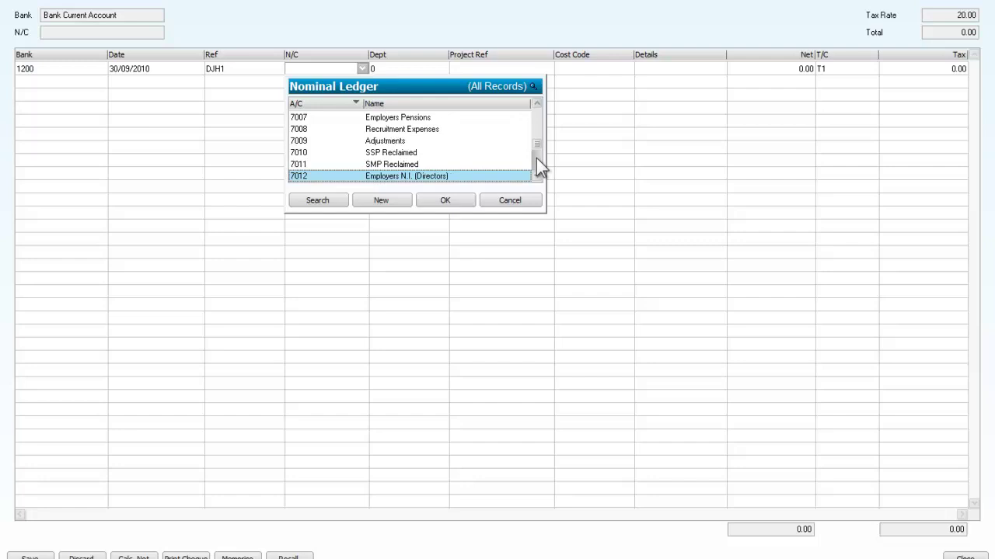
key(Up)
key(Up)
key(Up)
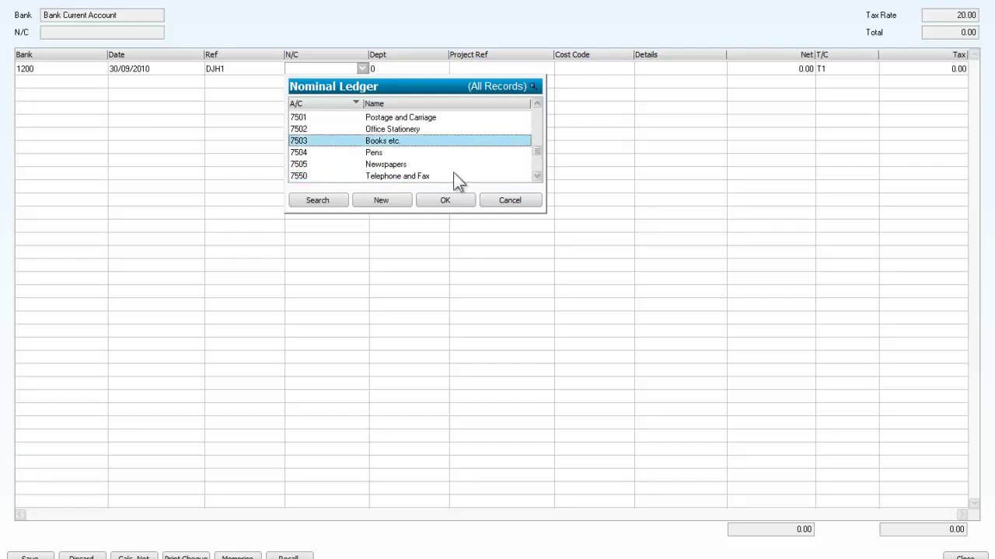
key(Down)
key(Down)
key(Down)
key(Down)
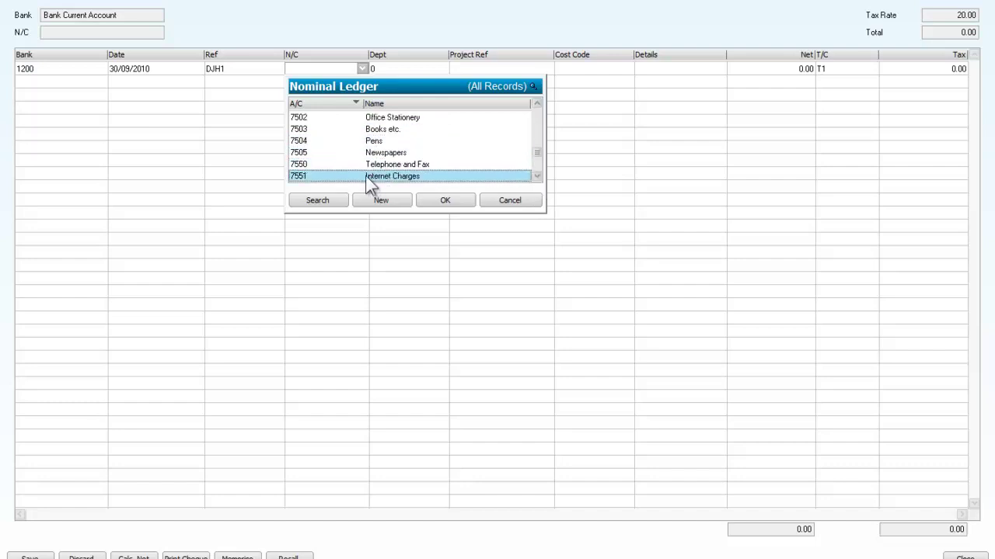
click(442, 198)
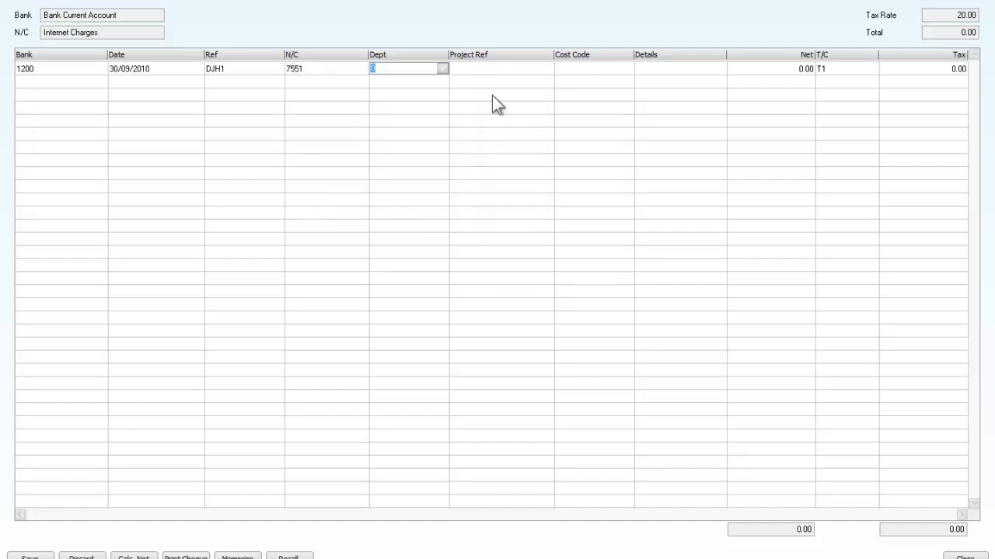
- Enter the details "Internet for September" and a net amount of 40.00 on the payment line, then save the payment and close the entry window
click(485, 70)
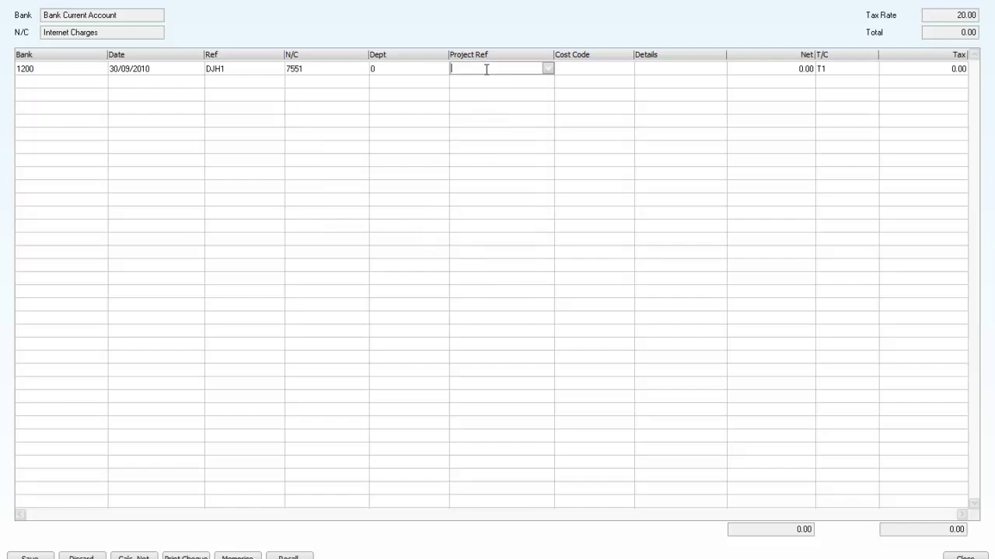
key(Tab)
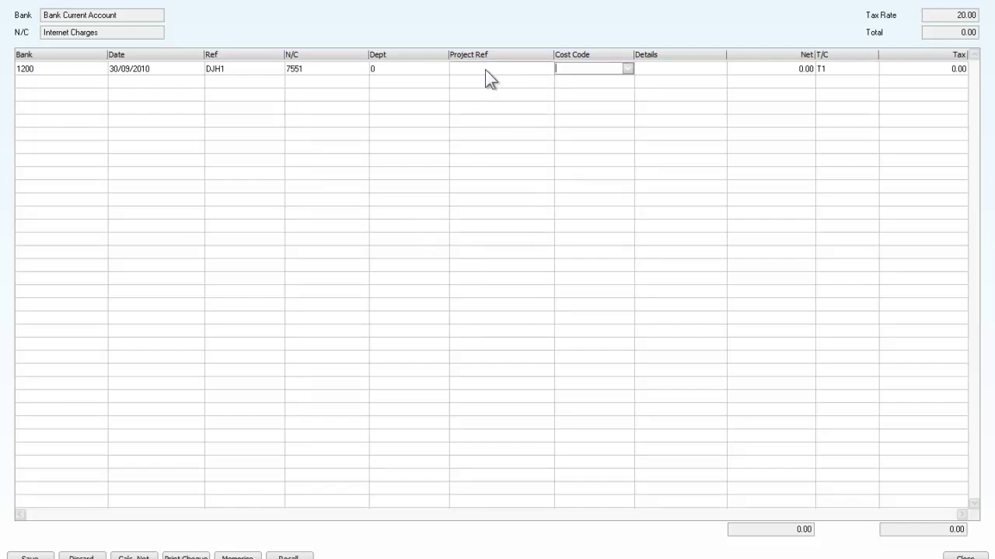
click(634, 68)
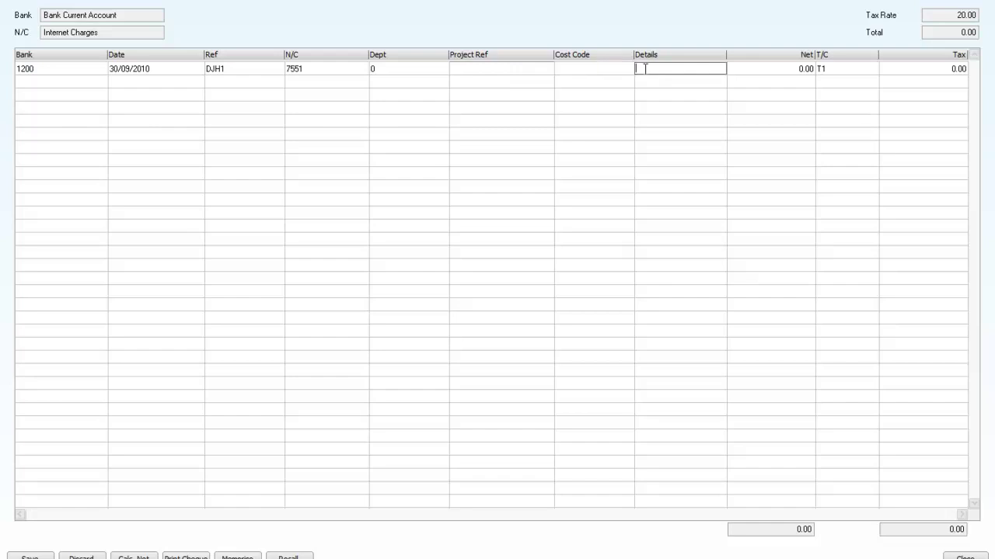
text(Internet for September)
key(Tab)
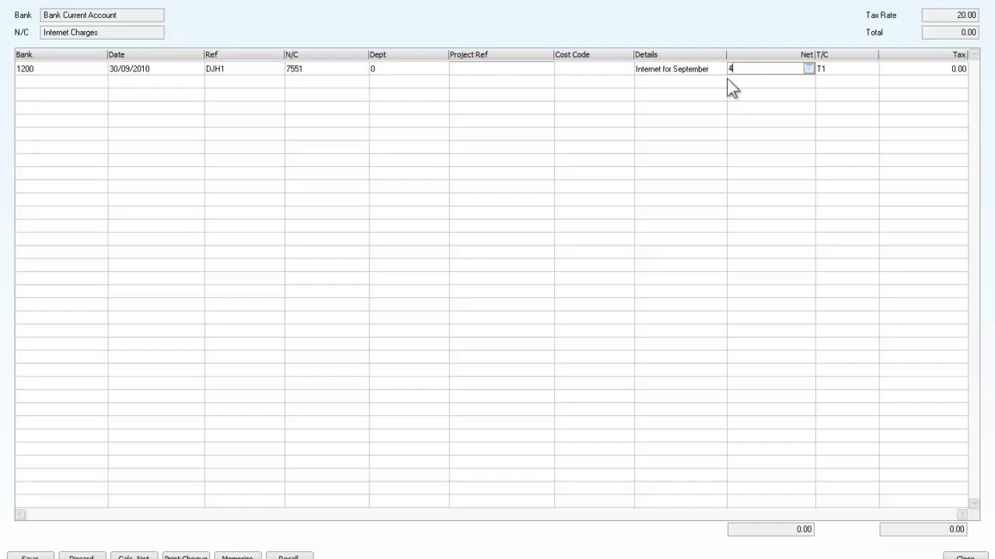
text(40)
key(Tab)
key(Tab)
key(Tab)
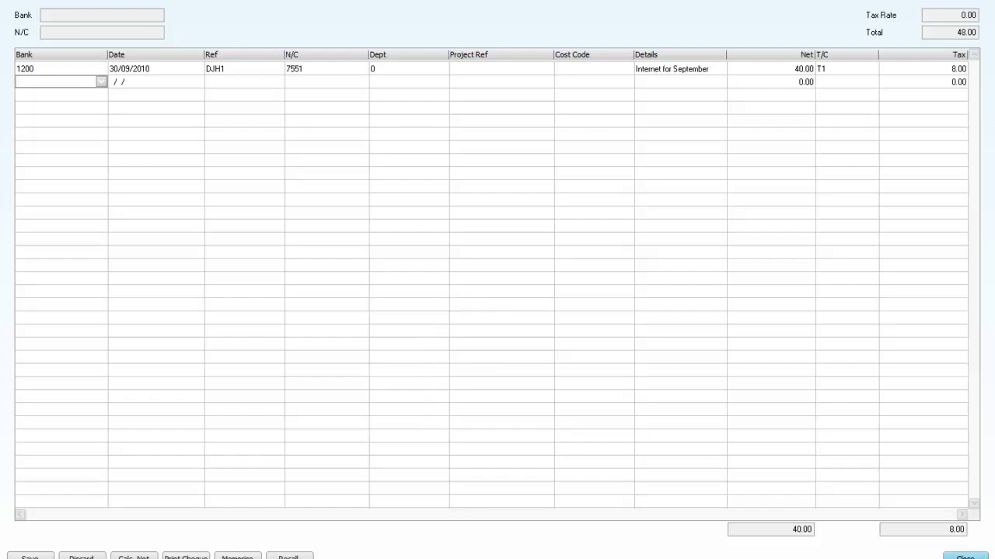
click(31, 557)
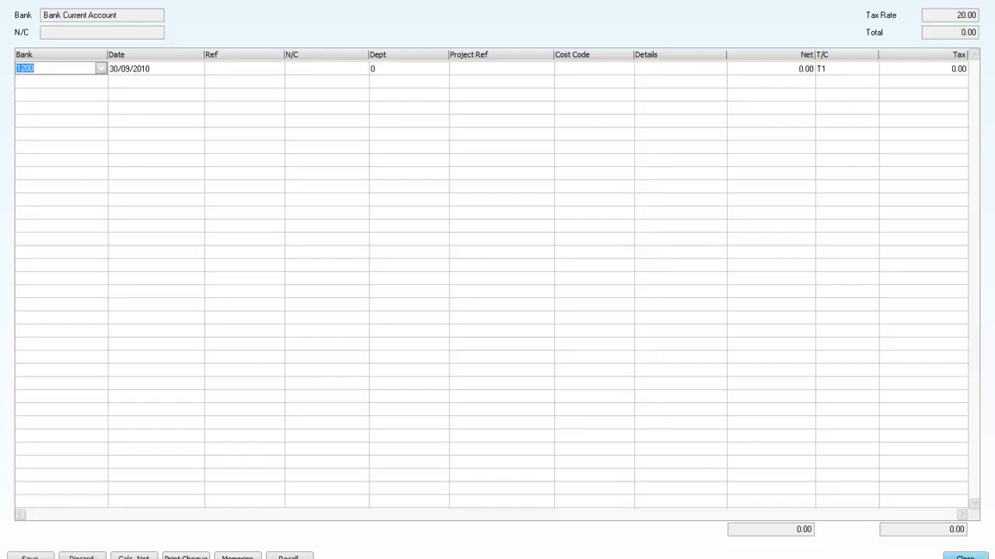
click(965, 557)
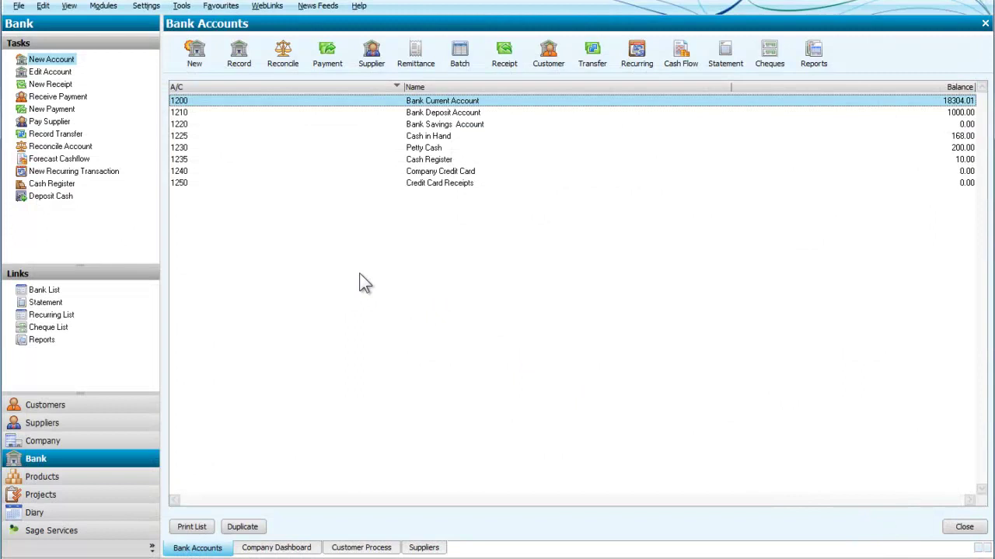
- Start a batch invoice for the supplier Broad Band Electric and enter the reference DJH2
click(43, 424)
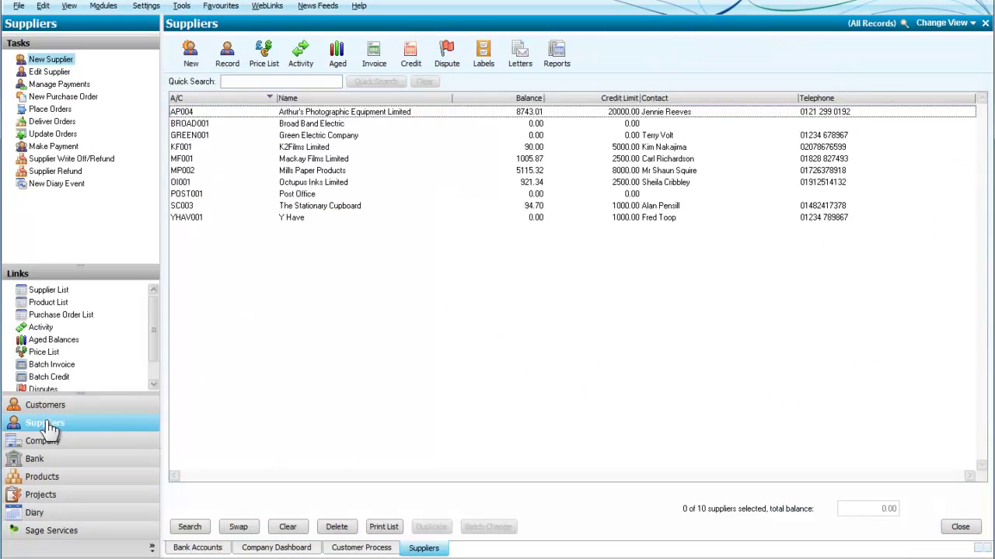
click(311, 126)
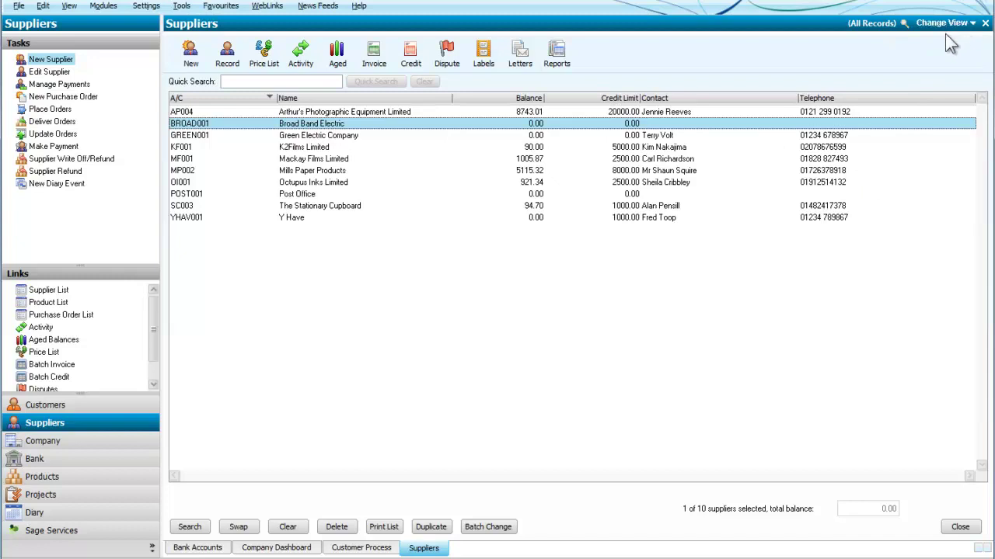
click(374, 59)
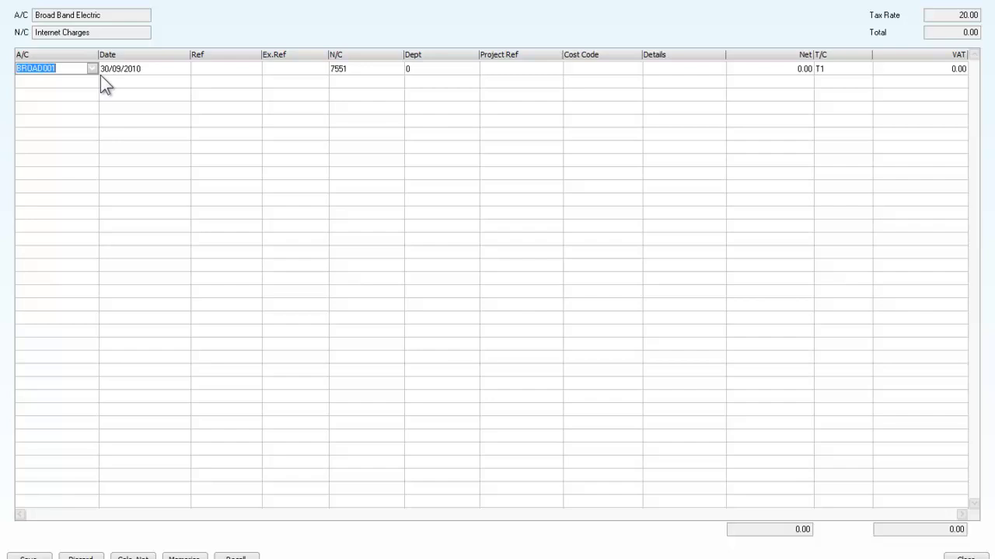
key(Tab)
key(Tab)
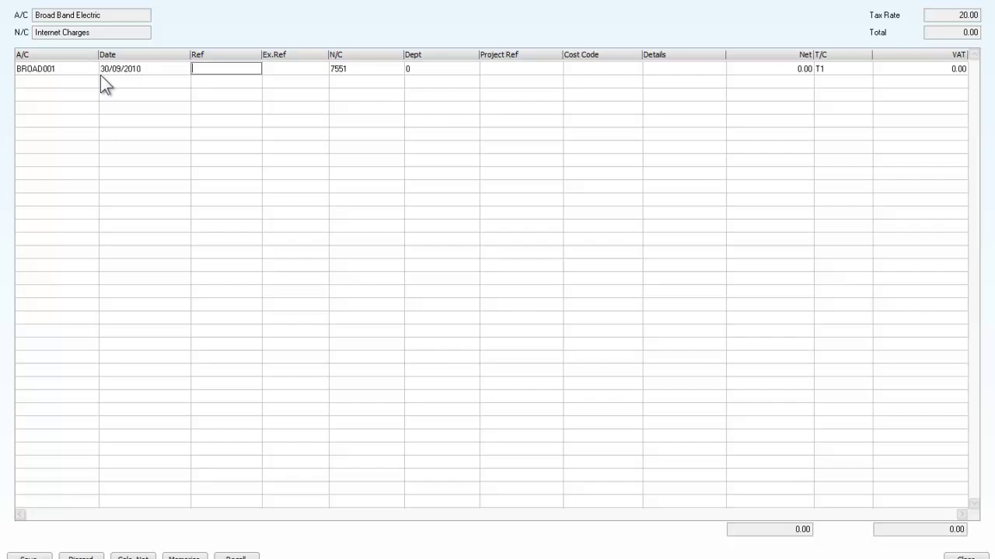
text(DJH2)
key(Tab)
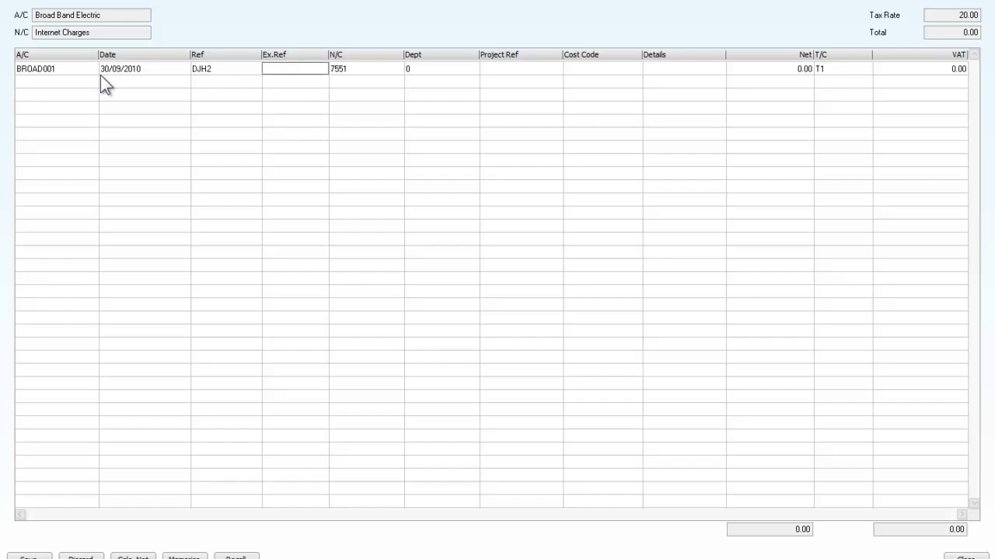
- Keep nominal code 7551 Internet Charges on the invoice line and enter the details "Broadband September"
key(Tab)
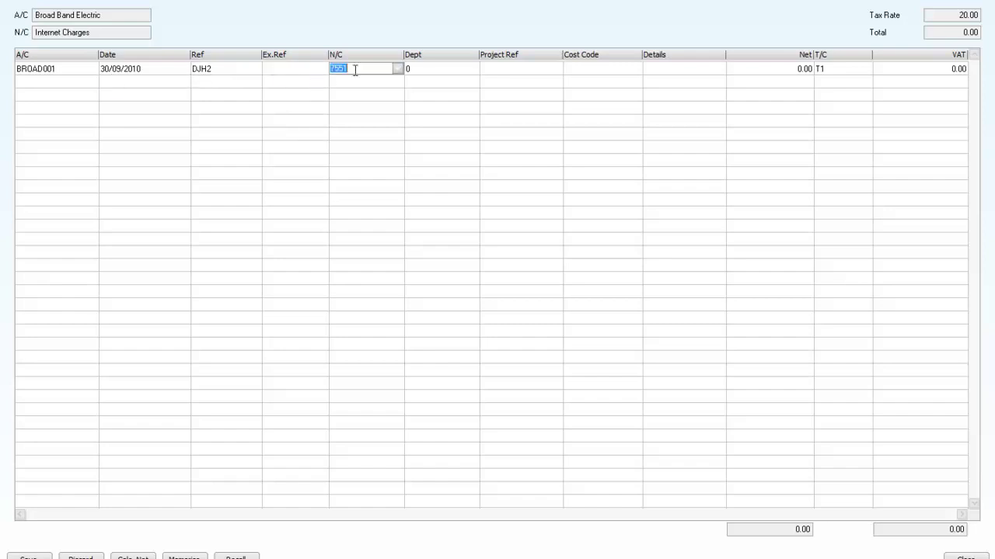
click(397, 68)
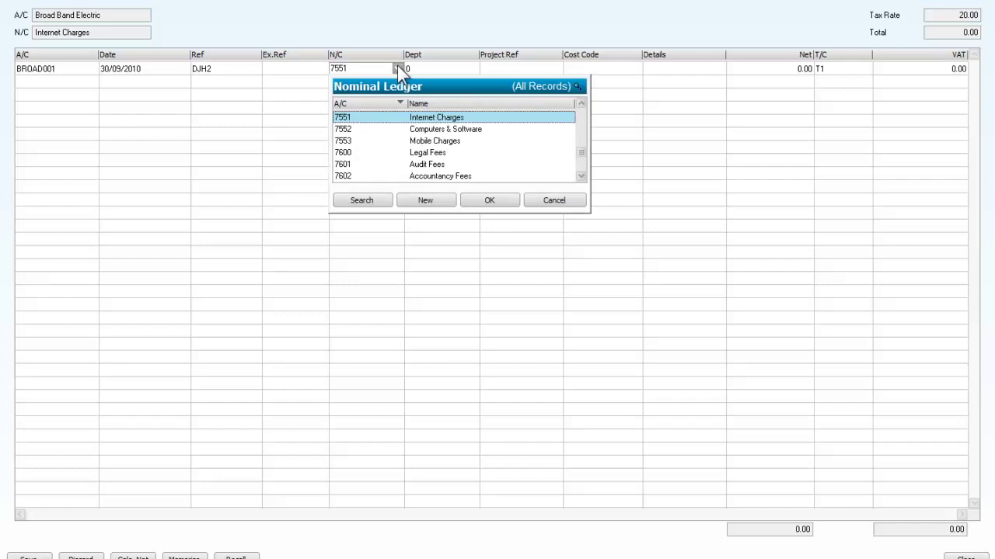
key(Escape)
key(Tab)
key(Tab)
key(Tab)
key(Tab)
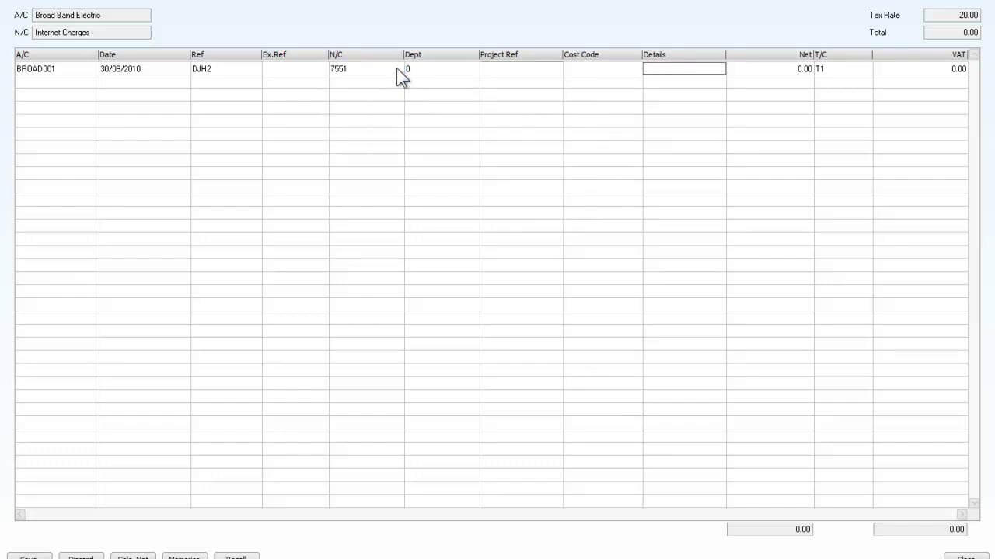
text(In)
text(oadban)
text(d S)
text(eptembe)
text(r)
key(Tab)
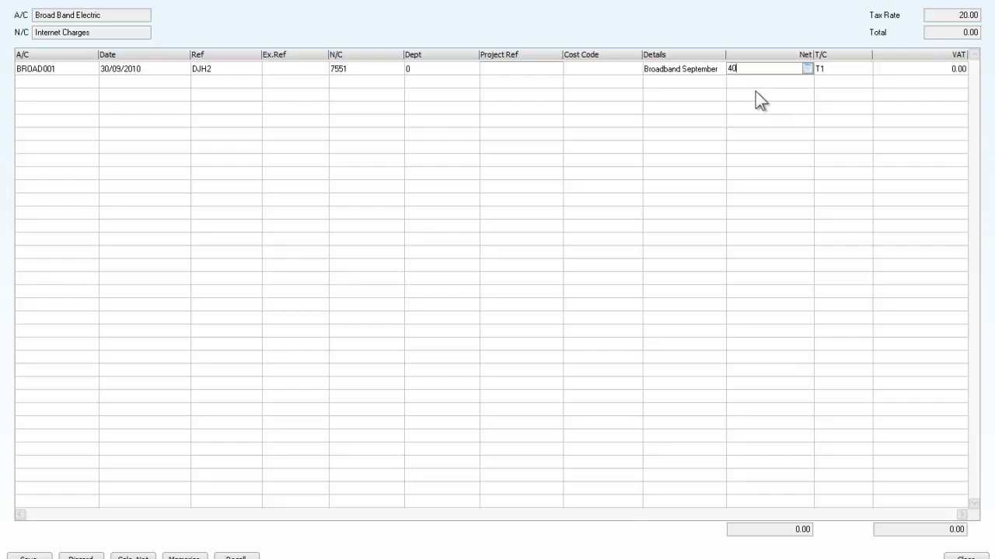
- Set the invoice's net amount to 40.00 with tax code T1, then save the invoice and close the entry window
text(40)
key(Tab)
key(Tab)
key(Tab)
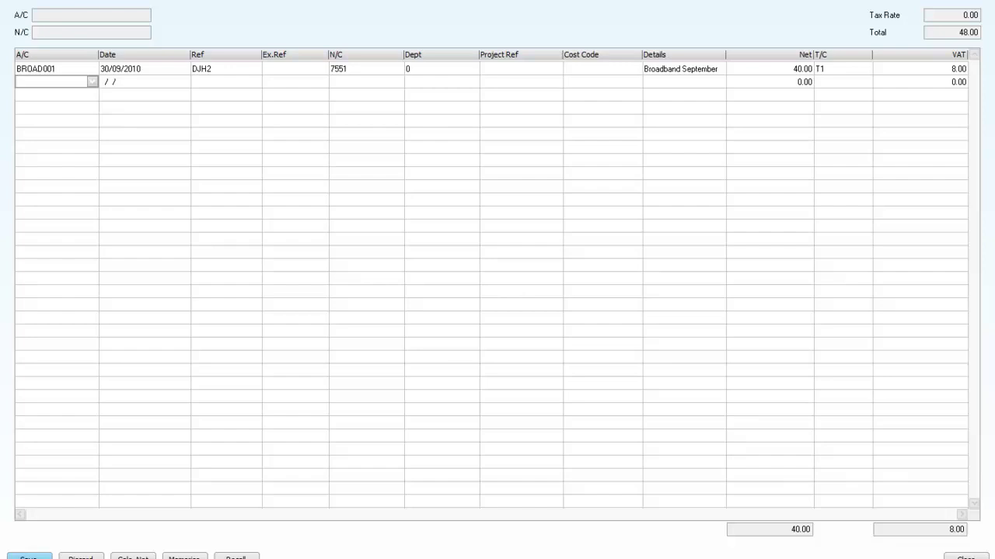
click(29, 557)
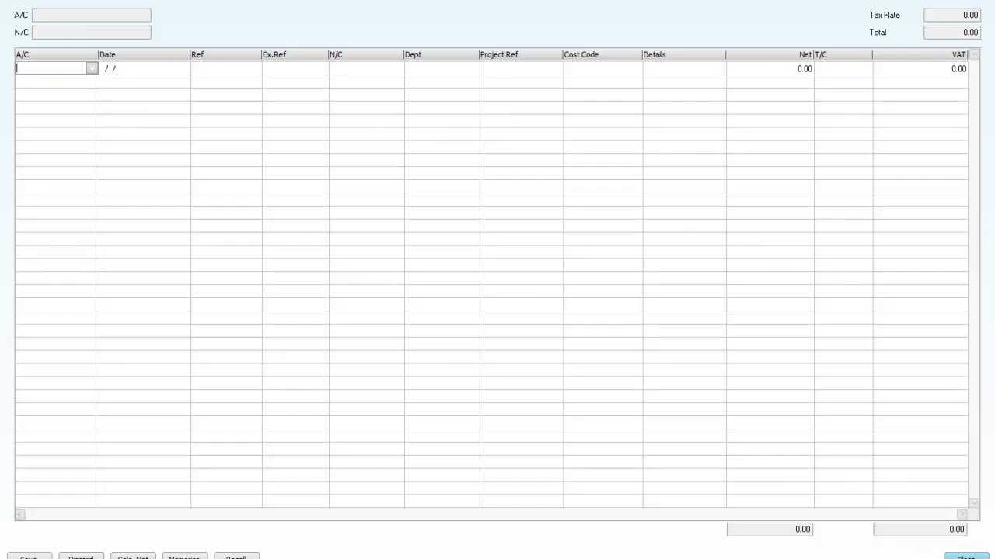
click(966, 557)
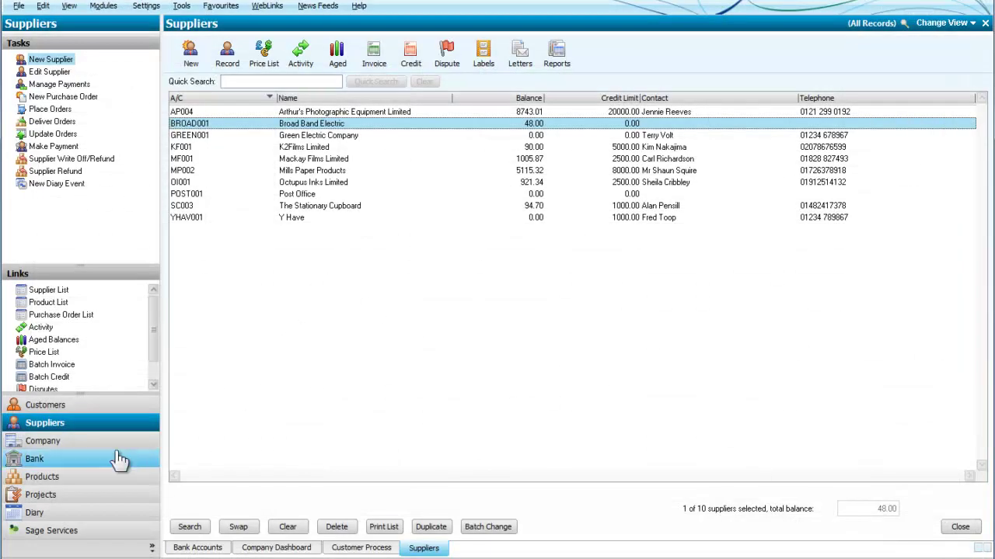
- Open a supplier payment from the Bank Current Account and choose Broad Band Electric as payee
click(35, 460)
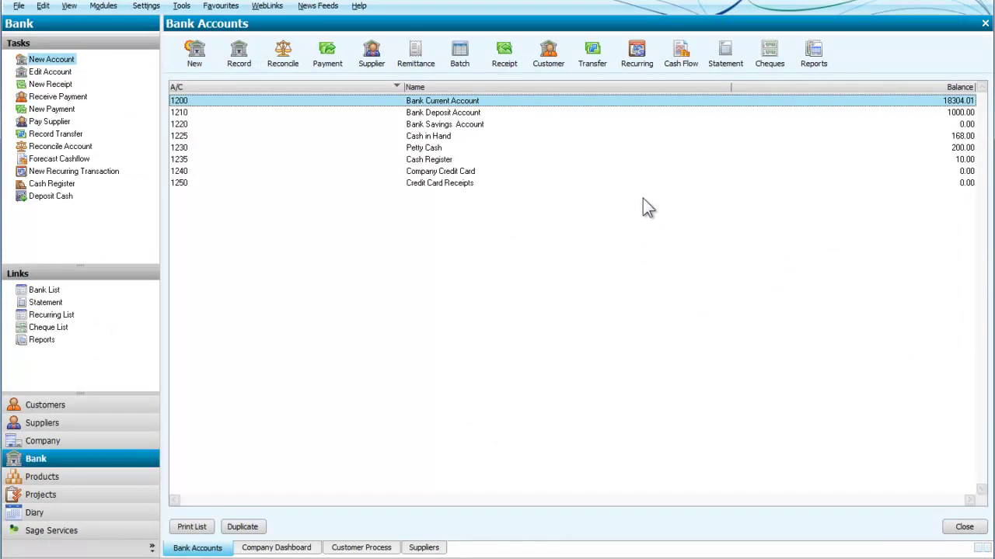
click(371, 51)
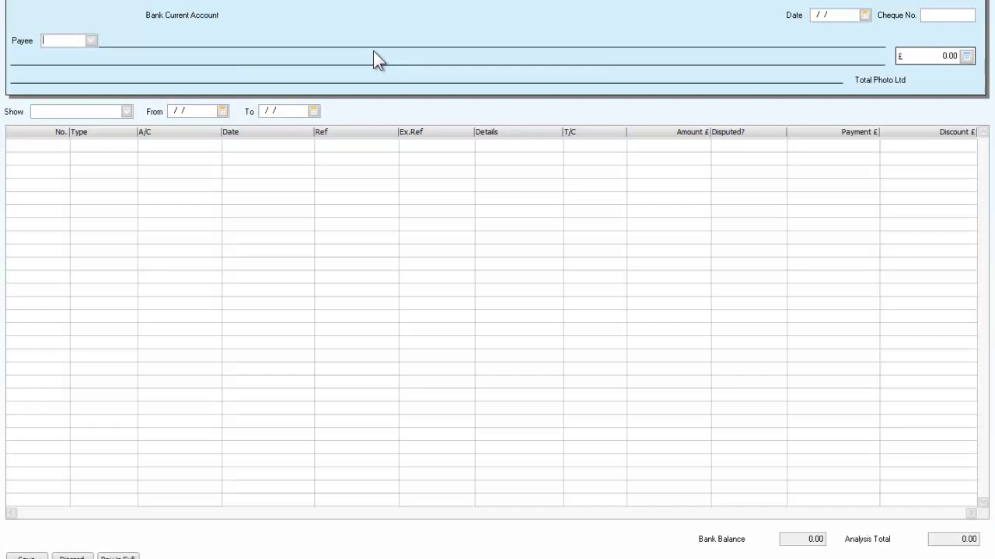
click(90, 41)
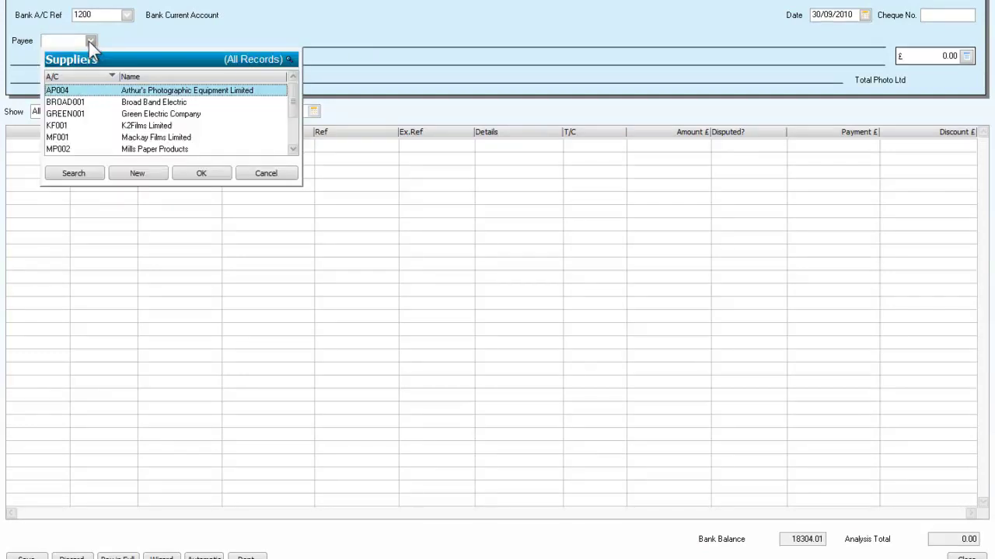
click(140, 102)
click(194, 176)
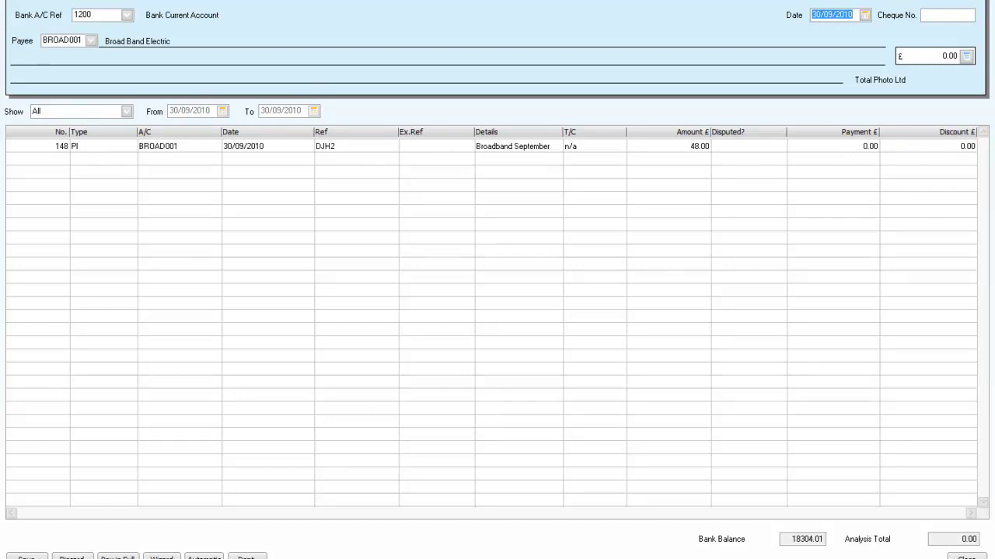
- Pay the Broadband September invoice in full with cheque number 0045, then save the payment and close the window
click(118, 558)
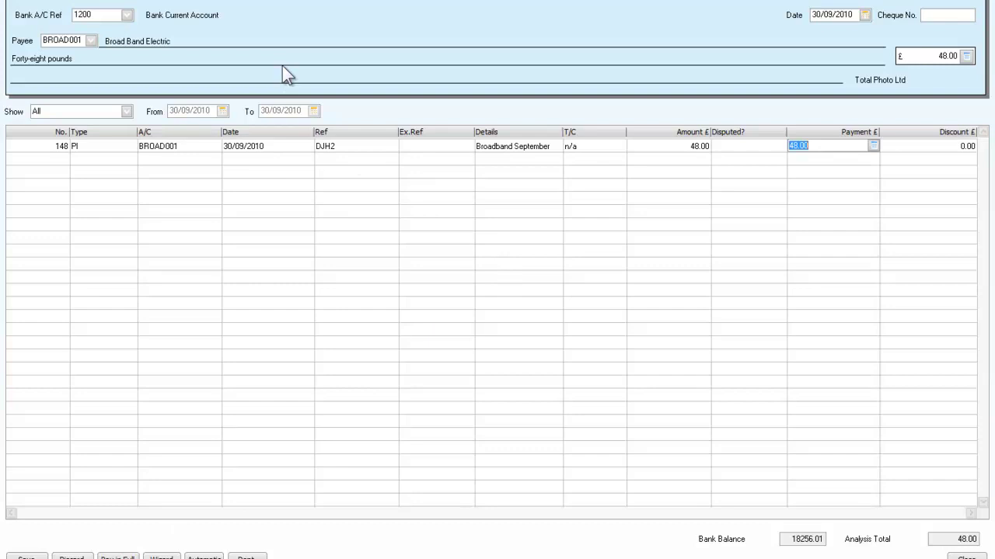
click(939, 17)
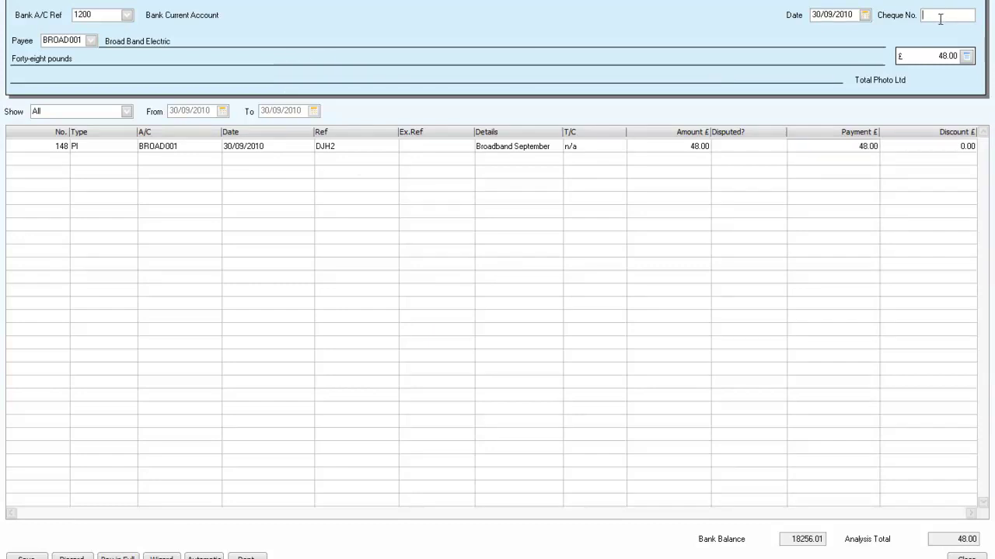
text(0045)
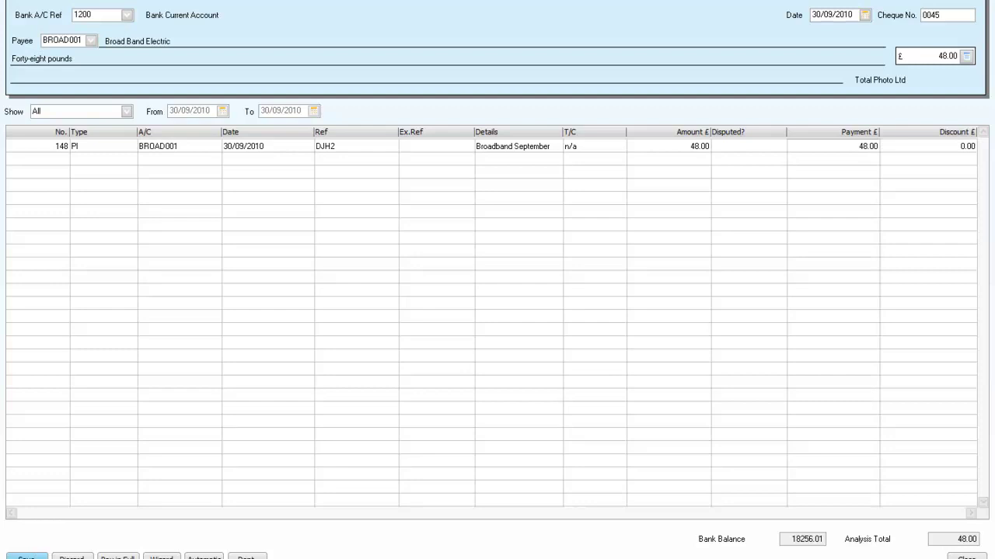
click(26, 557)
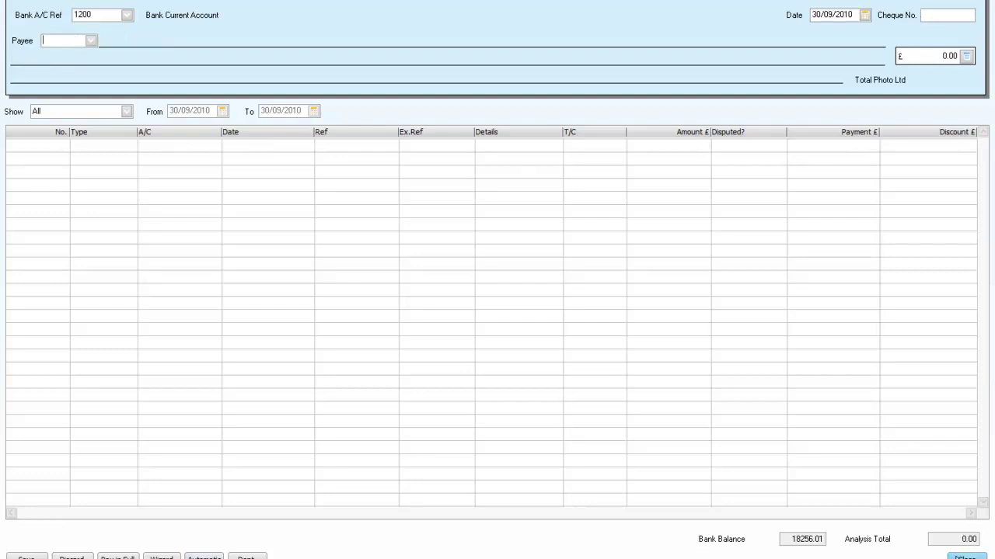
click(951, 556)
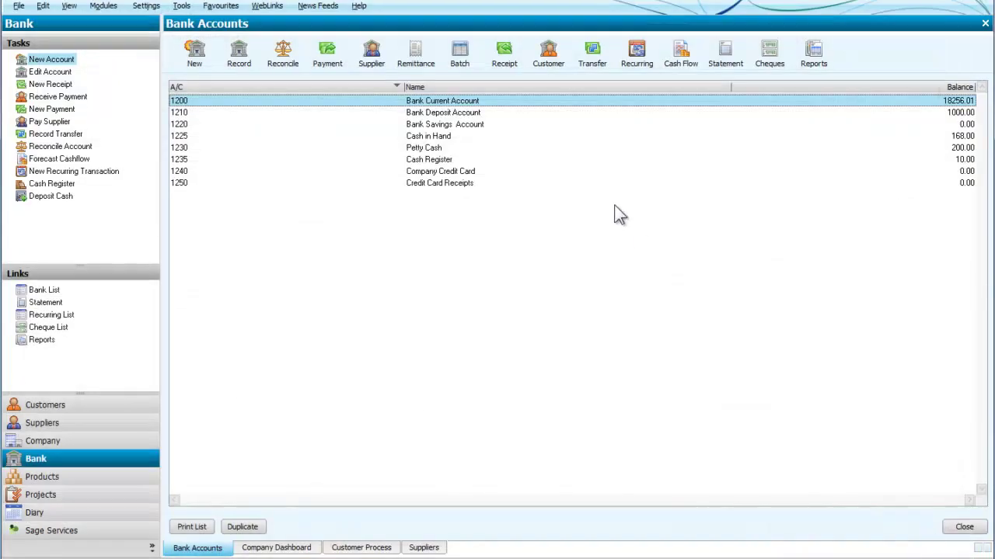